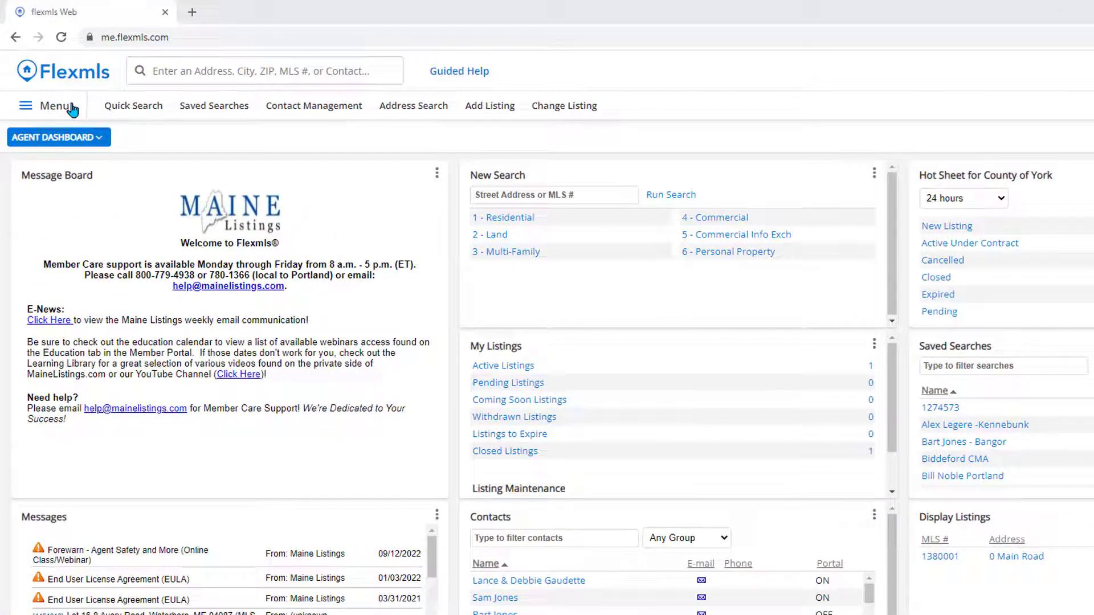
Go to General Preferences from the navigation menu
{"action": "left_click", "coordinate": [72, 109]}
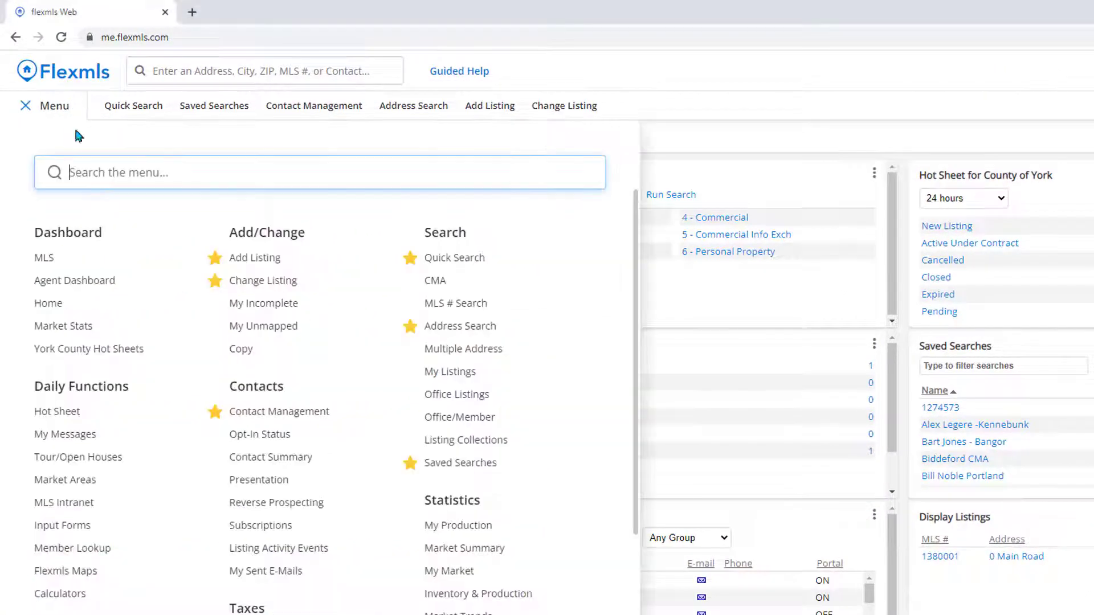
{"action": "scroll", "coordinate": [128, 261], "scroll_direction": "down", "scroll_amount": 3}
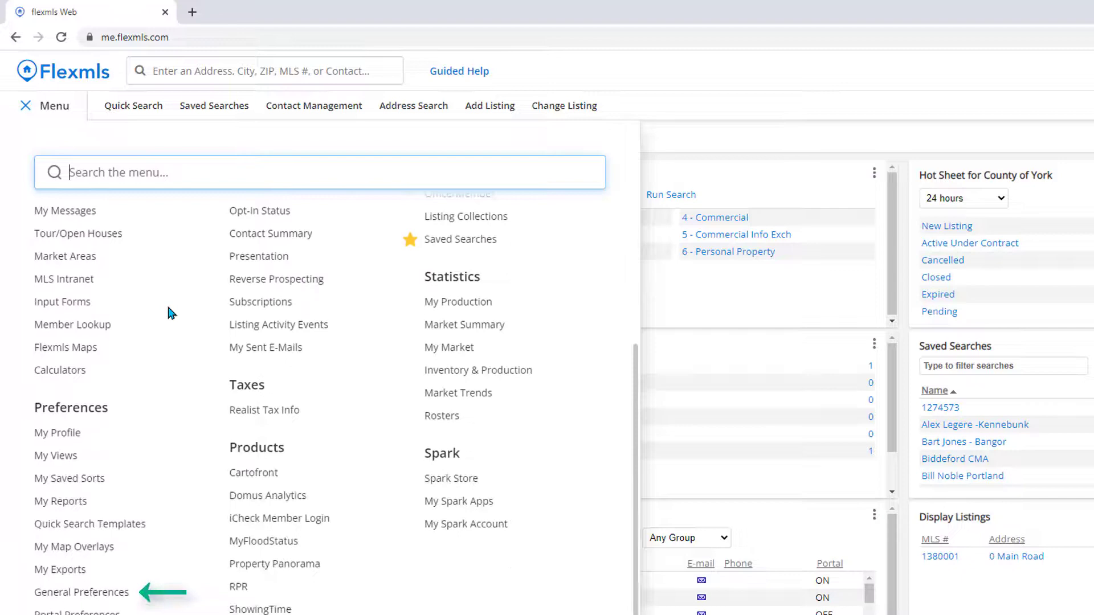
{"action": "left_click", "coordinate": [127, 592]}
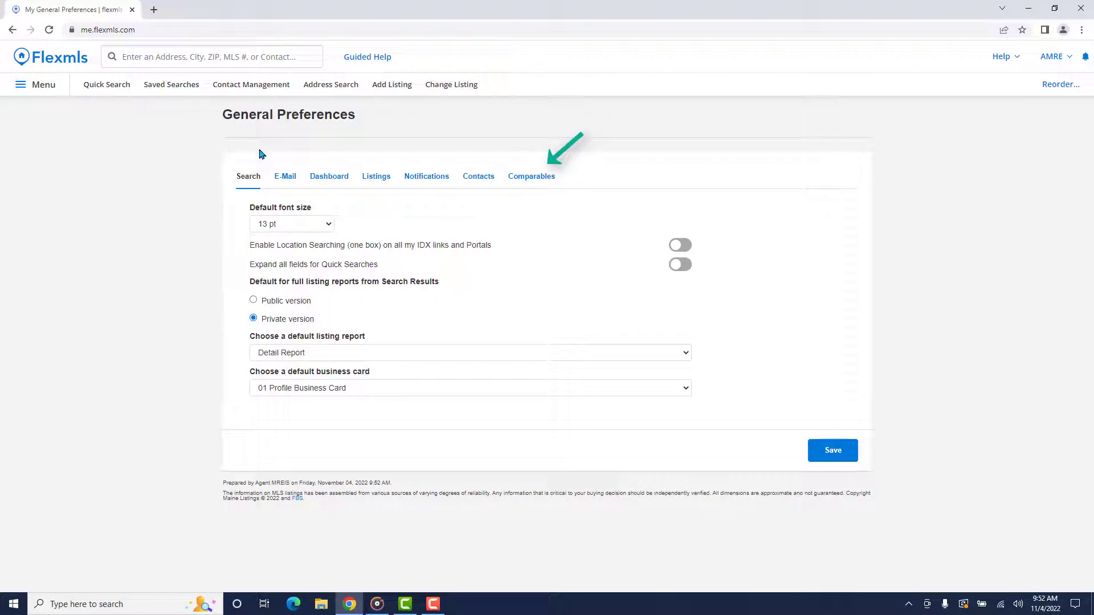
Review the Comparables defaults (0.25-mile radius; Active, Pending, Closed) and save them
{"action": "left_click", "coordinate": [527, 179]}
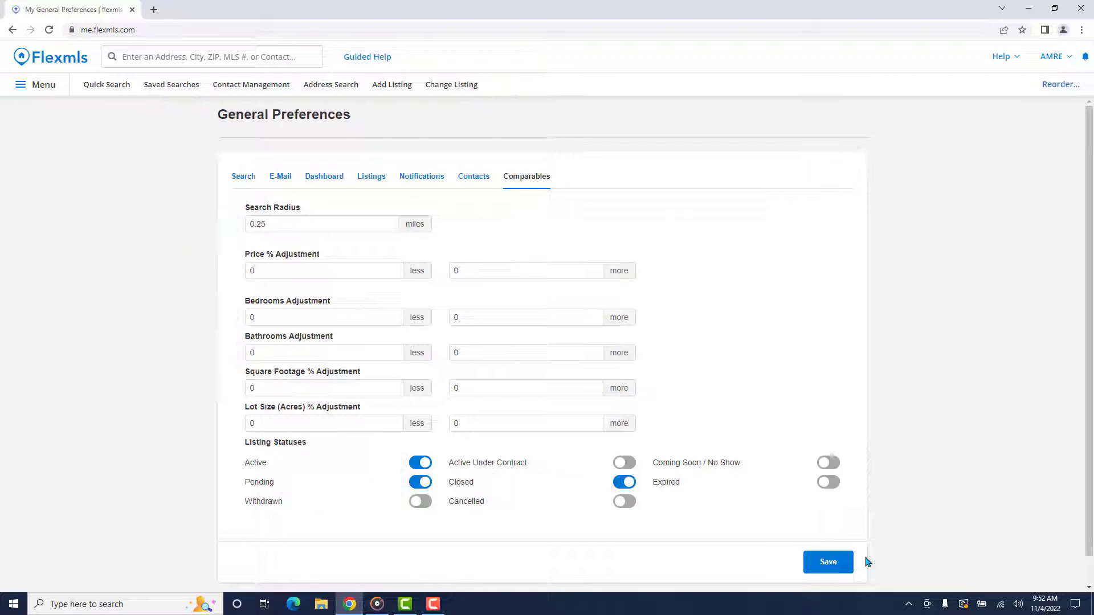
{"action": "left_click", "coordinate": [853, 564]}
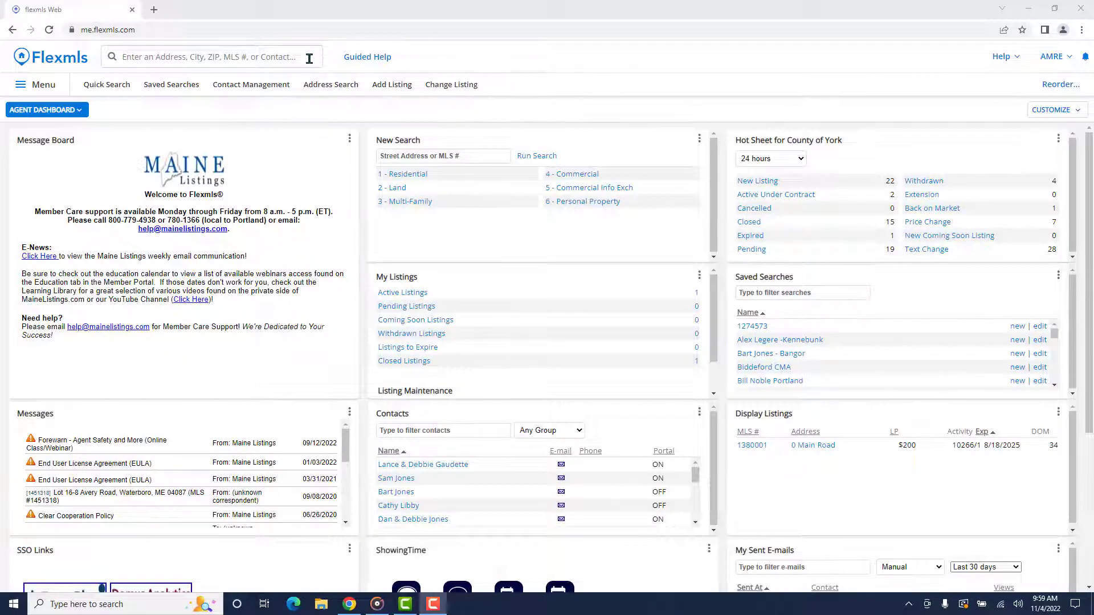
Look up '25 tasker' in the top search box to get listing and comparable suggestions
{"action": "left_click", "coordinate": [309, 57]}
{"action": "type", "text": "25 tasker"}
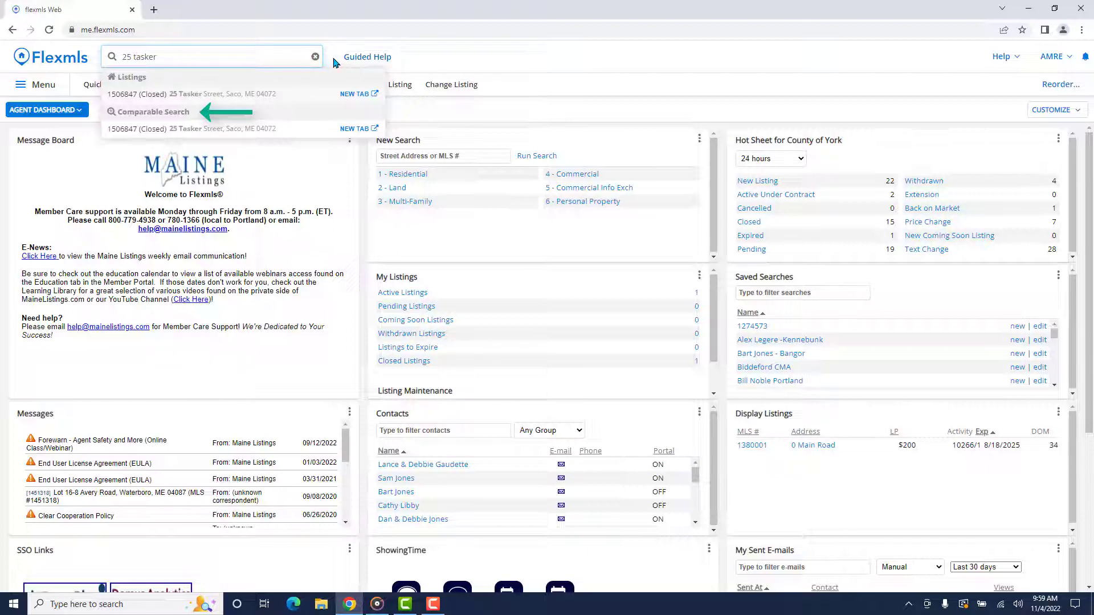
{"action": "left_click", "coordinate": [321, 137]}
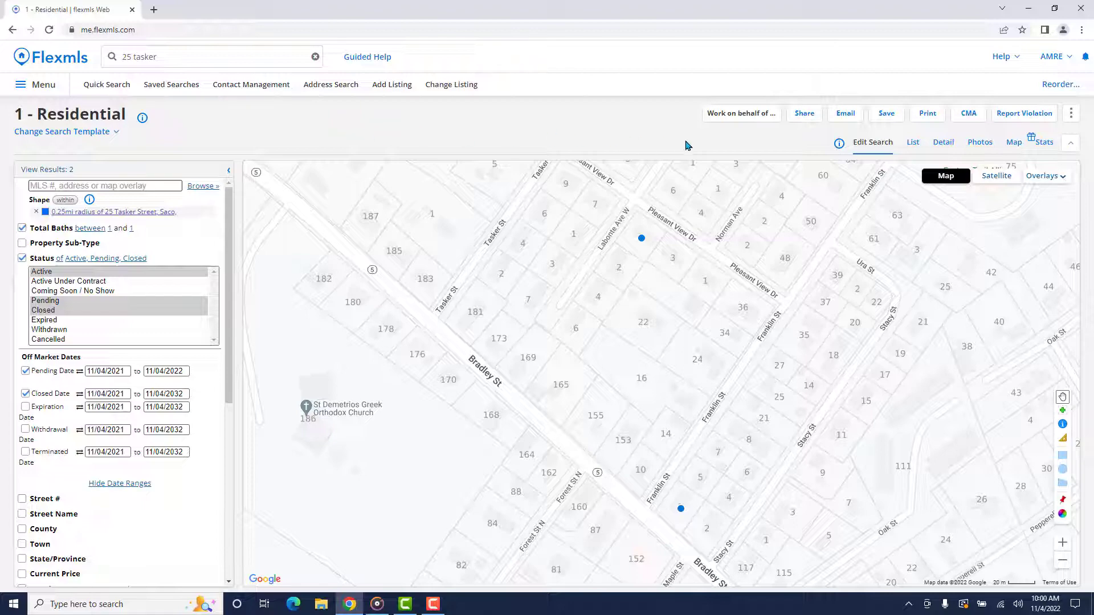
{"action": "left_click", "coordinate": [943, 145]}
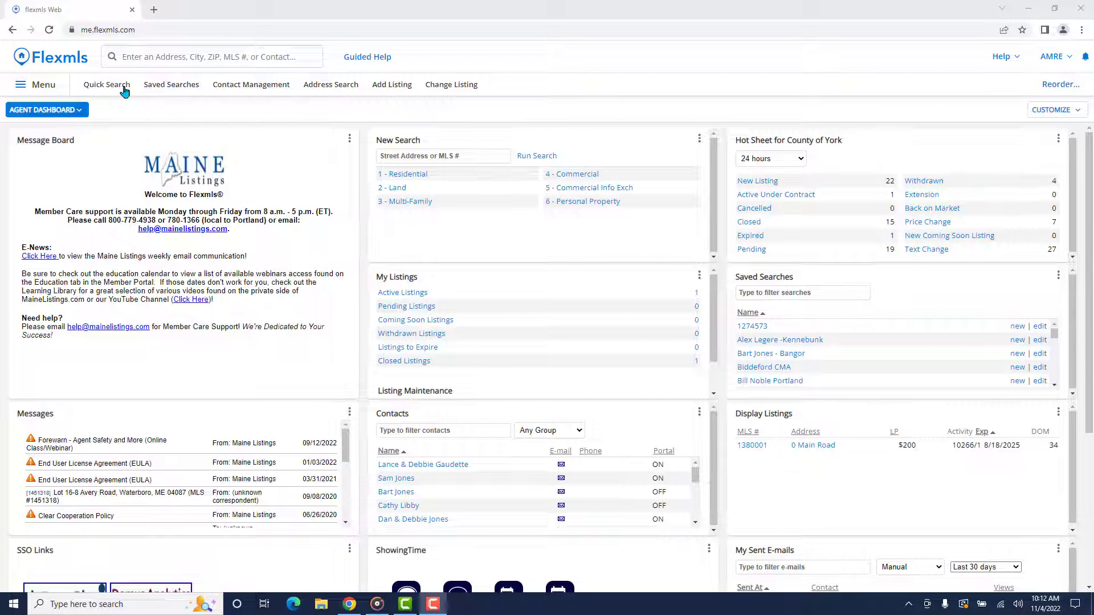
{"action": "left_click", "coordinate": [122, 87]}
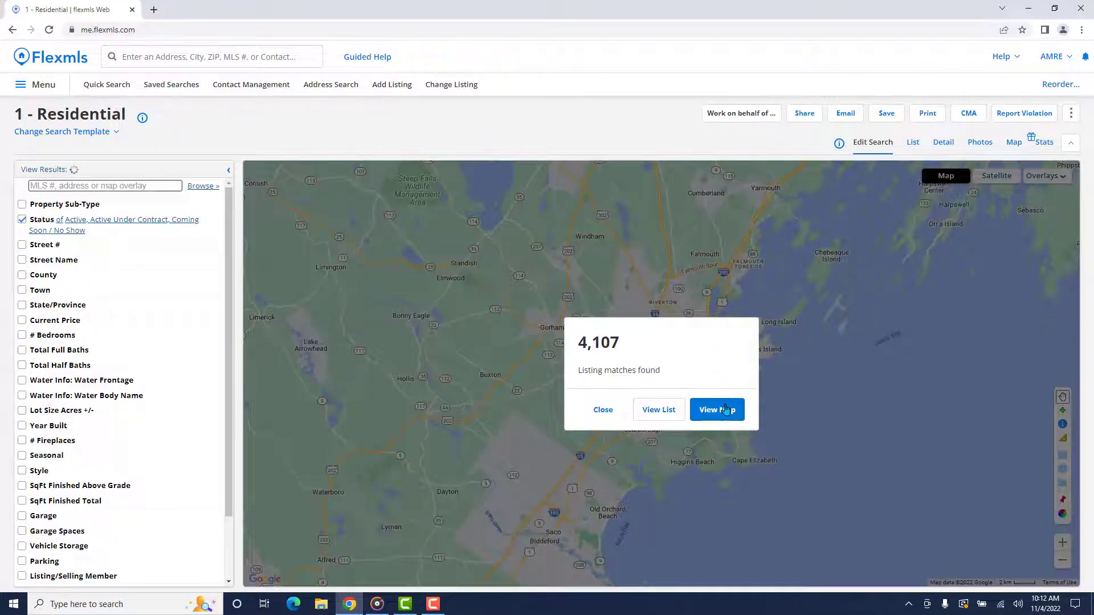
{"action": "left_click", "coordinate": [725, 410]}
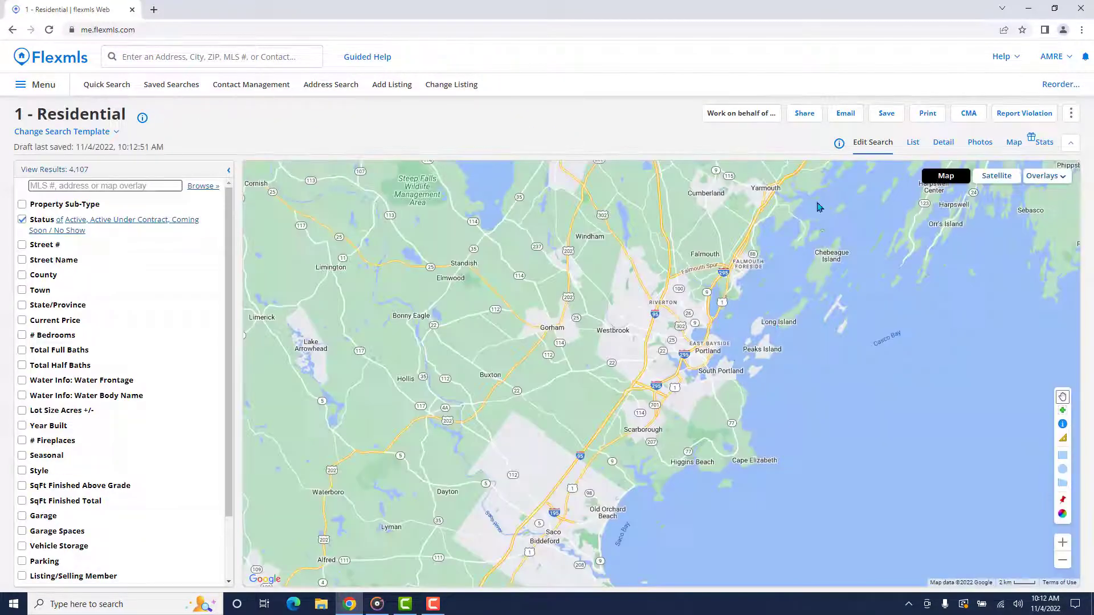
{"action": "left_click", "coordinate": [938, 143]}
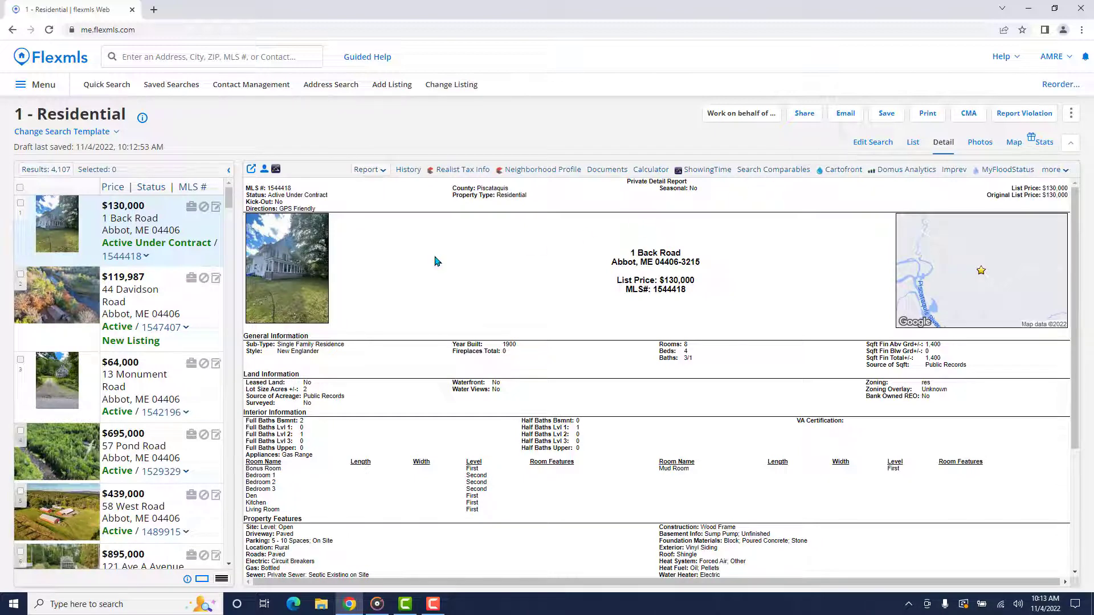
Show the action menu for MLS# 1544418, including Search Comparables
{"action": "left_click", "coordinate": [147, 257]}
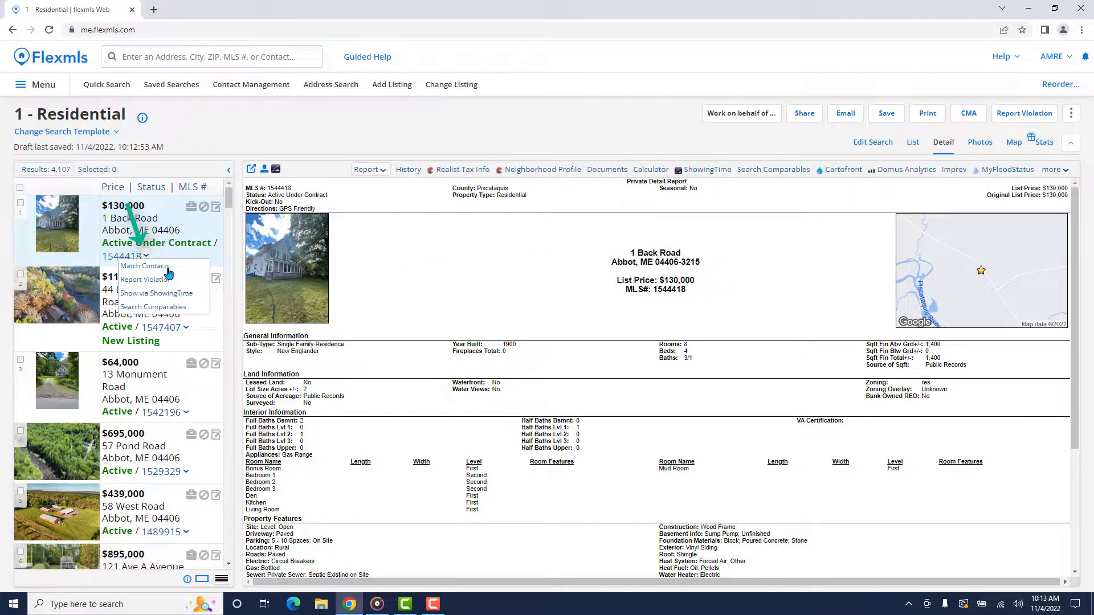